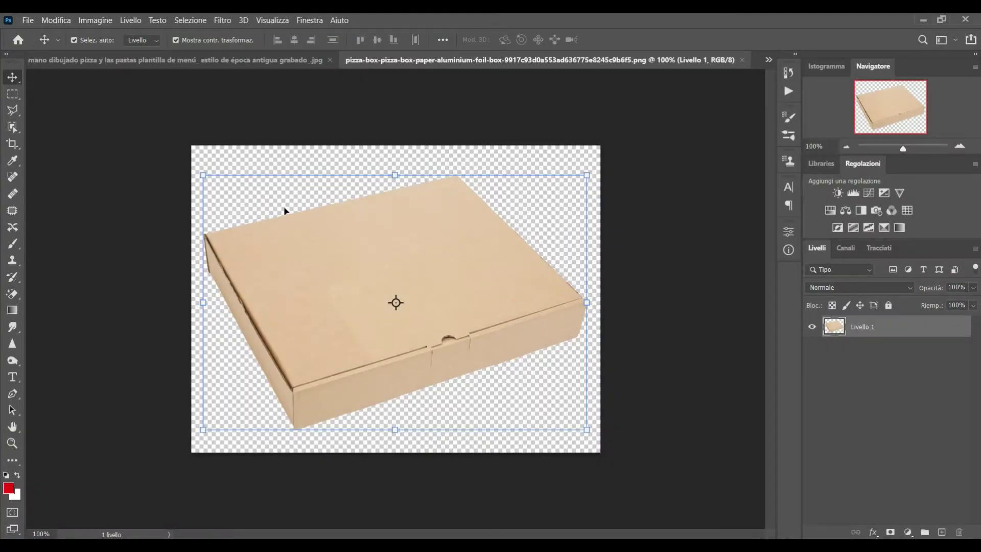
Copy the entire pizza menu artwork and return to the pizza box document
click(225, 62)
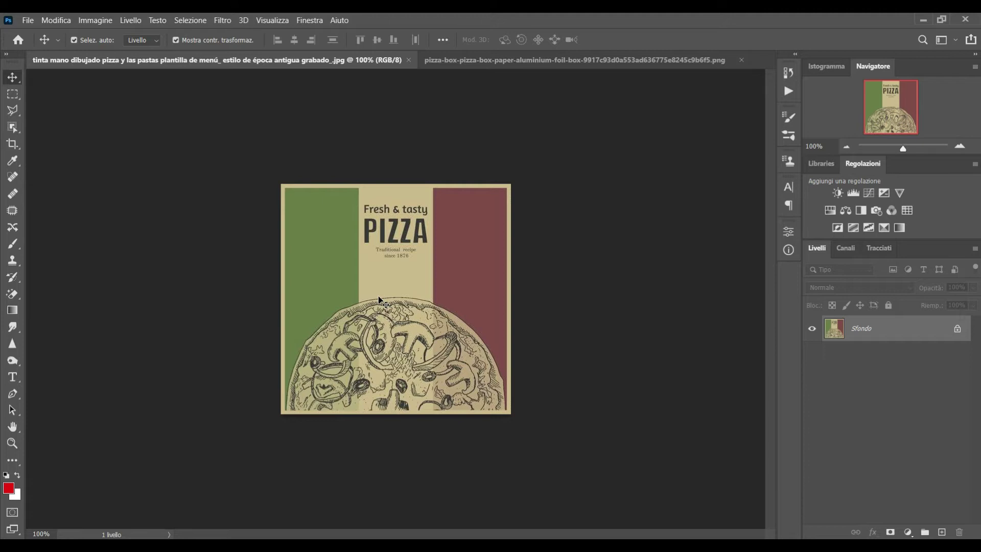
key(ctrl+a)
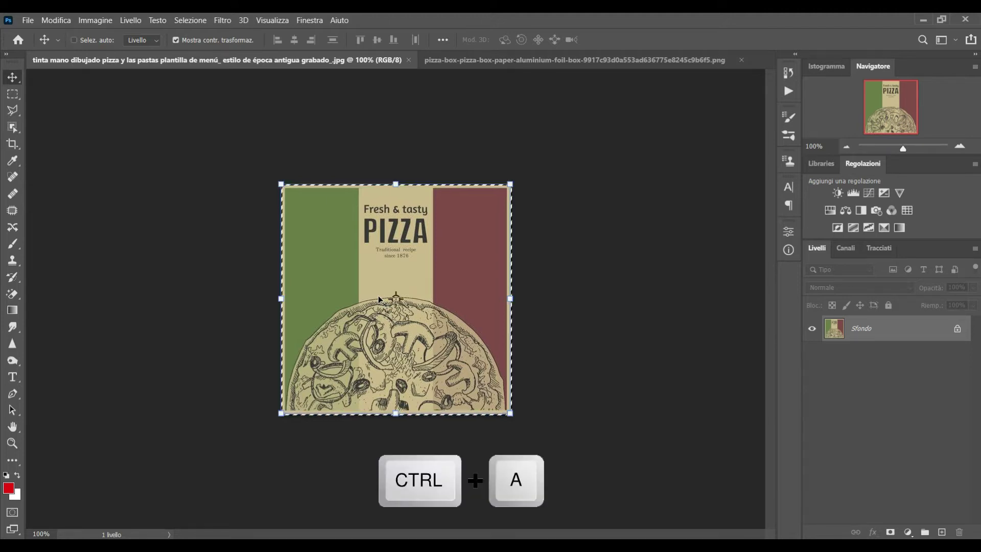
key(ctrl+c)
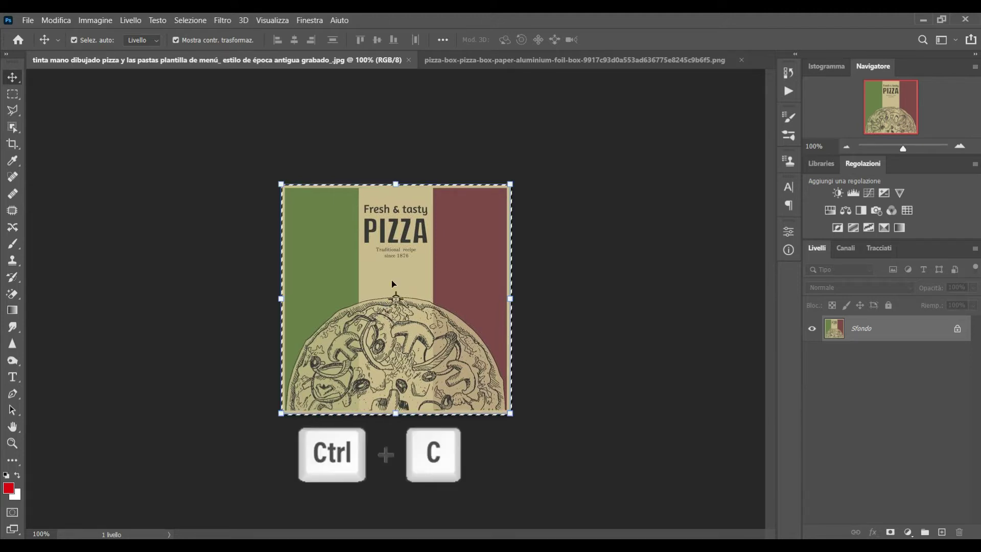
click(490, 60)
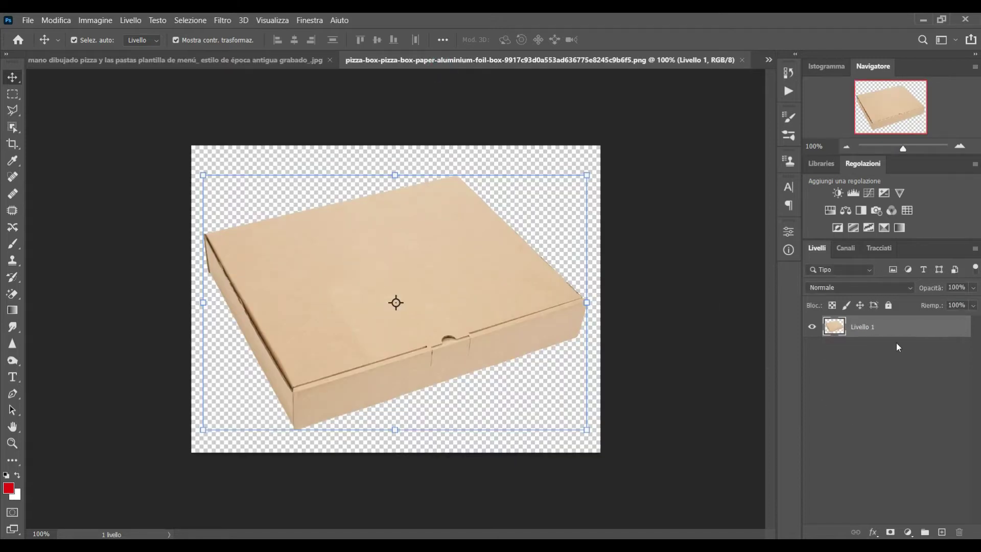
Add empty layer Livello 2 and open the Filtro > Fuoco prospettico editor
click(941, 532)
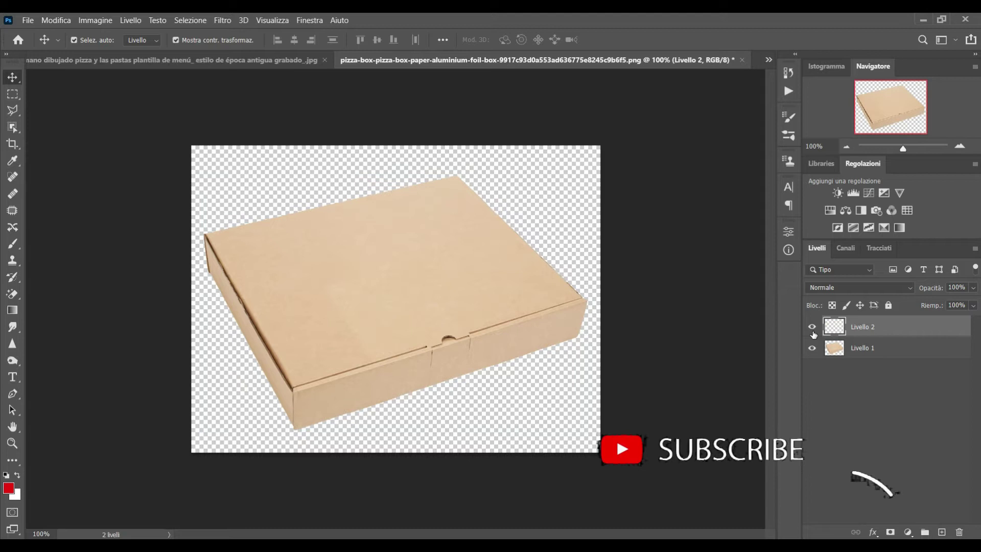
click(228, 19)
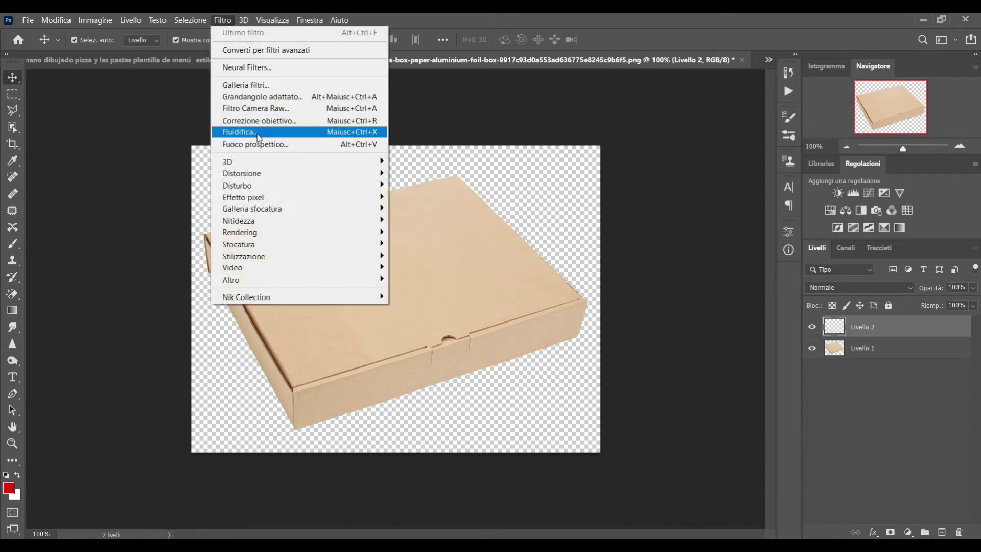
click(283, 144)
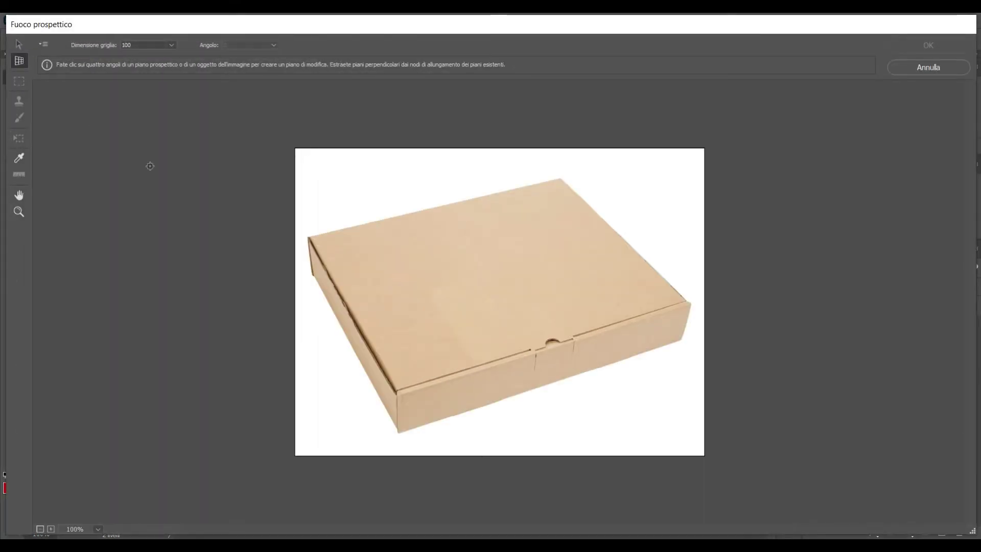
Create a perspective plane on the box top through its left, front, right and back corners
click(308, 237)
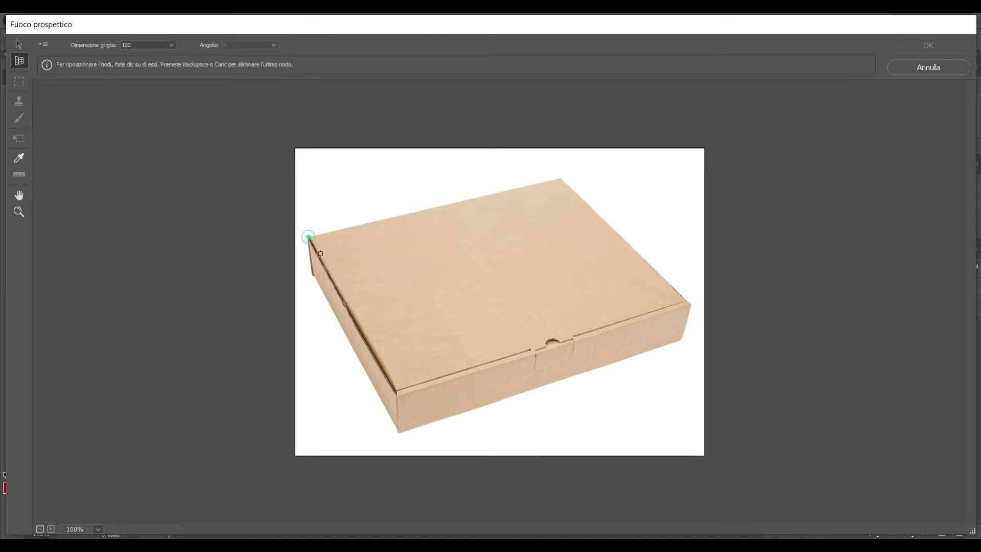
click(397, 396)
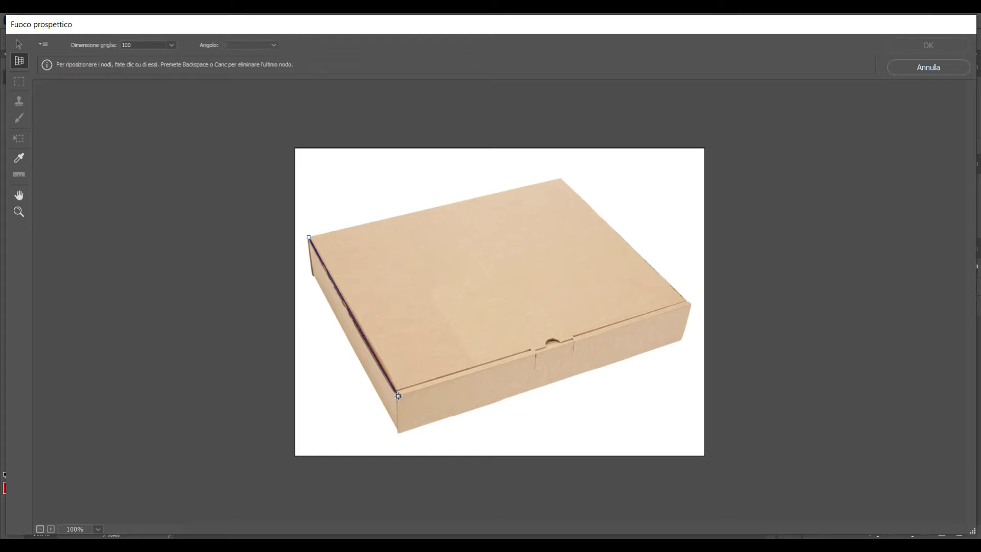
click(689, 304)
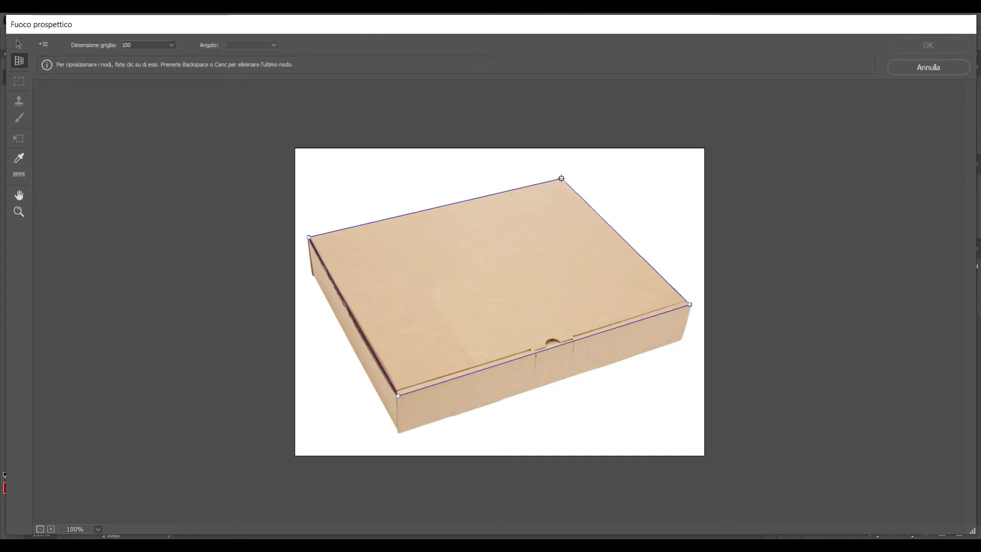
click(560, 178)
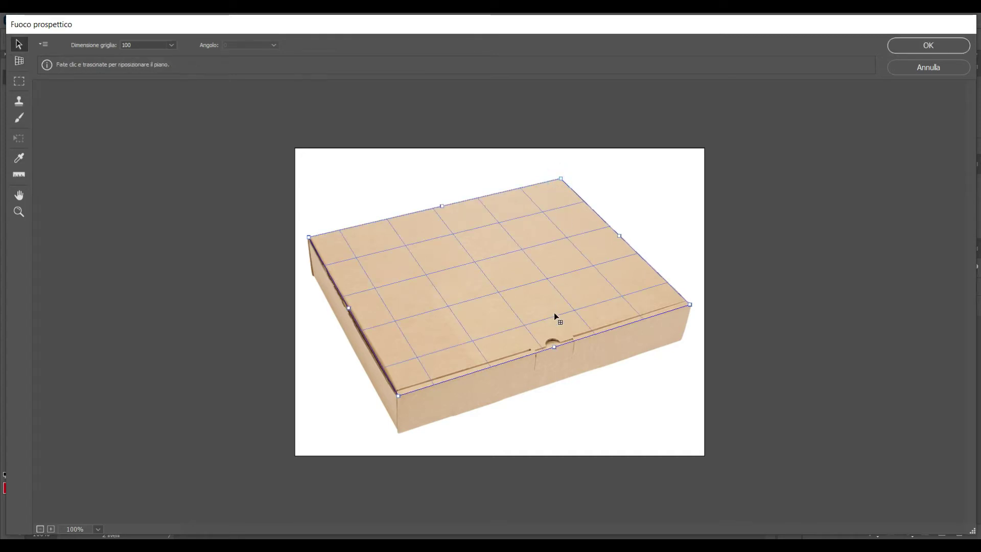
Extend connected perpendicular planes down the box's front and left sides
ctrl+drag(553, 347, 549, 382)
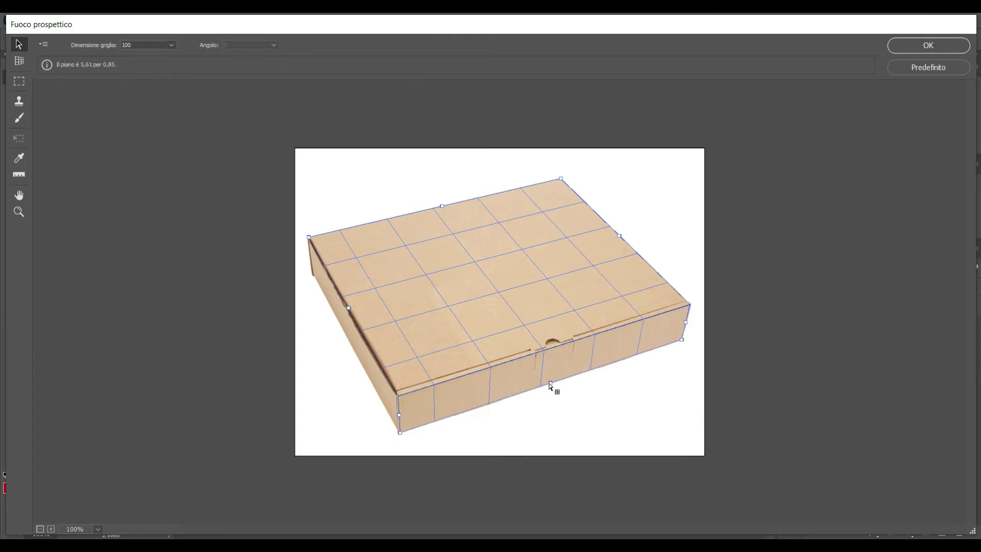
click(380, 284)
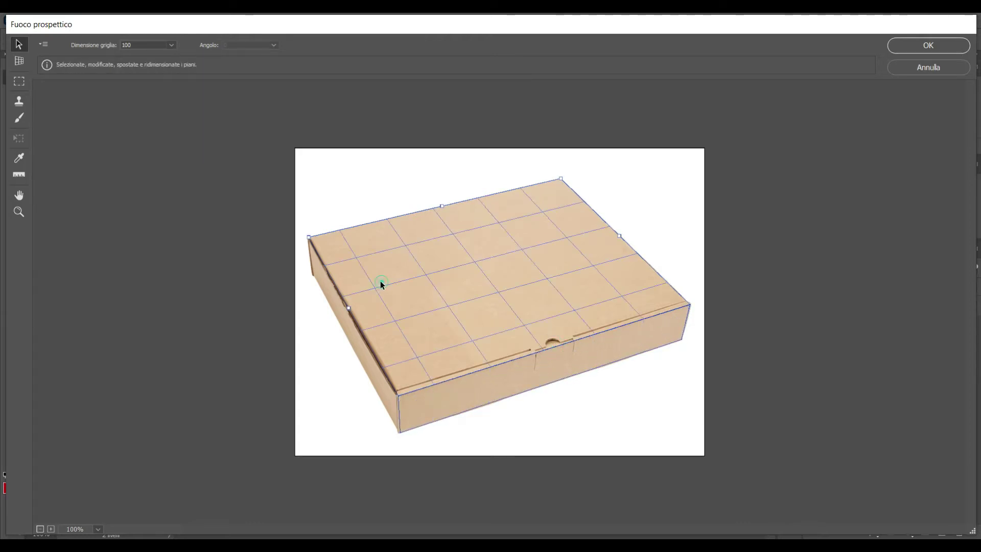
ctrl+drag(348, 308, 337, 348)
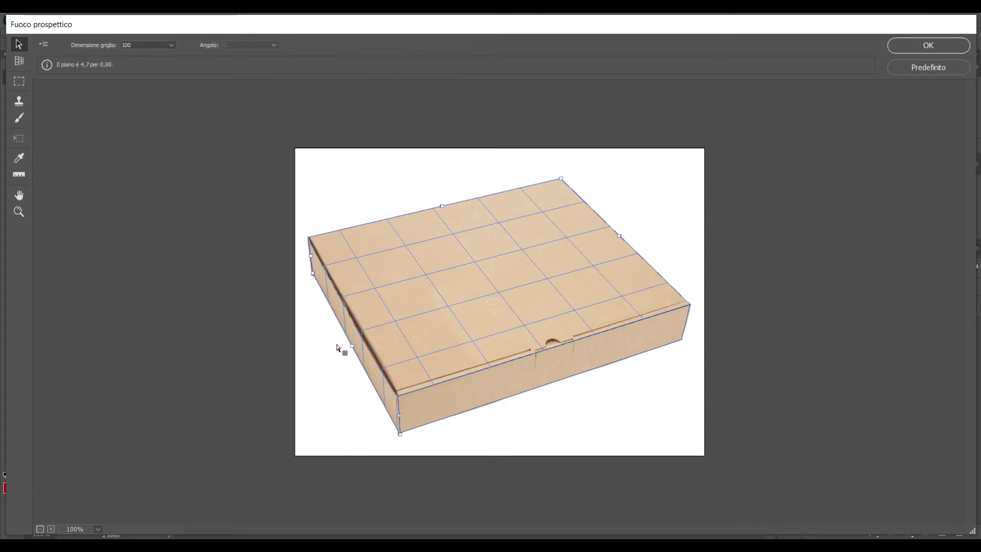
drag(337, 348, 336, 348)
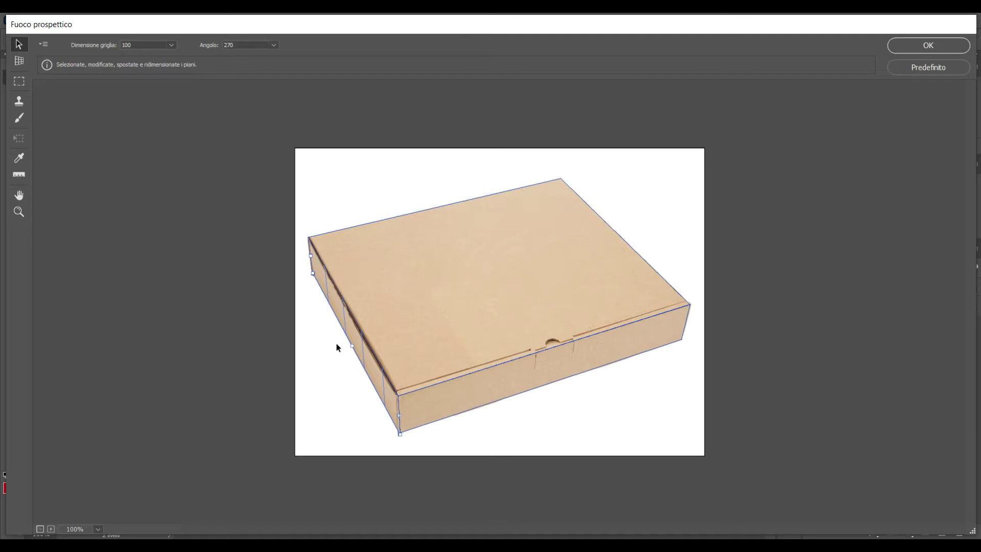
Paste the pizza artwork, drag it onto the perspective grid over the box, and apply it
key(ctrl+v)
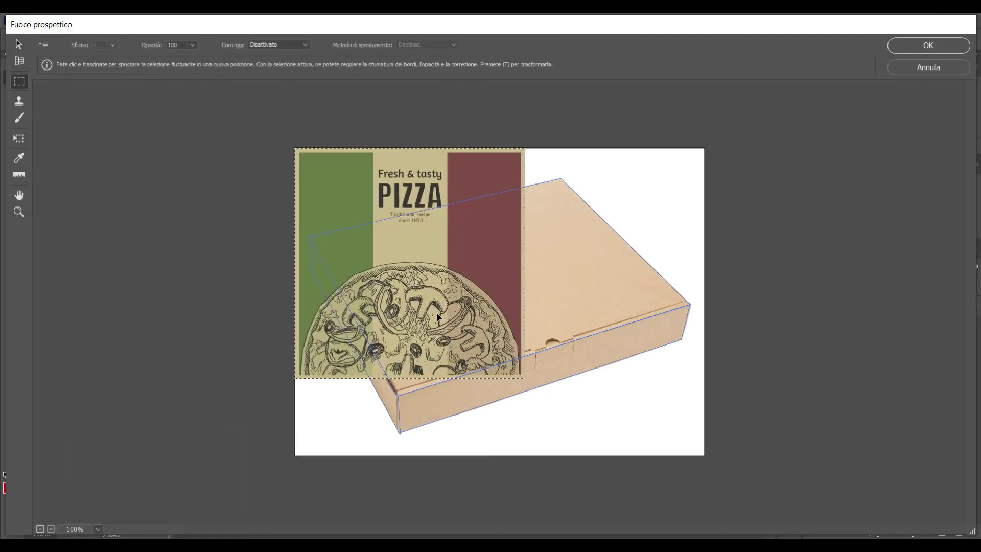
mouse_move(348, 187)
mouse_down()
mouse_move(384, 233)
mouse_move(379, 250)
mouse_up()
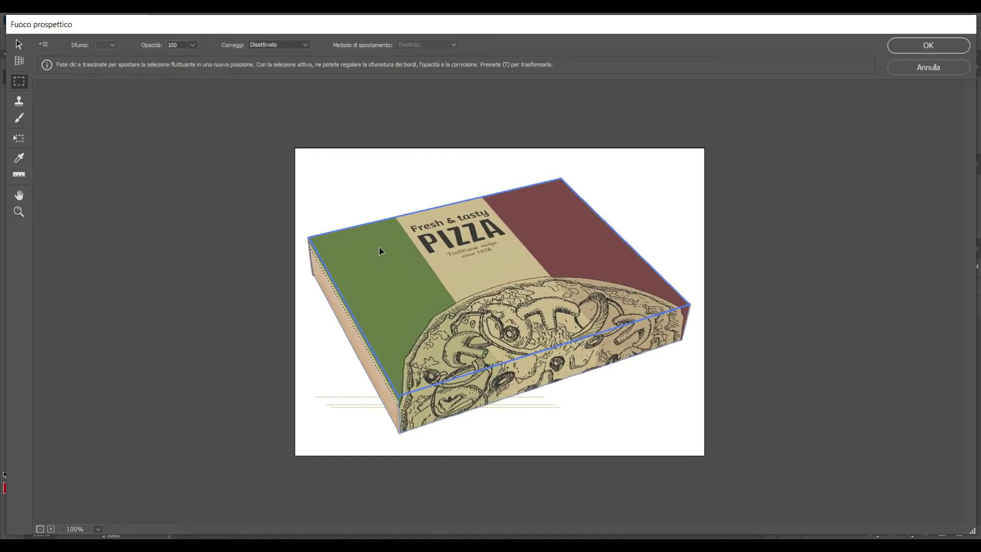
click(653, 458)
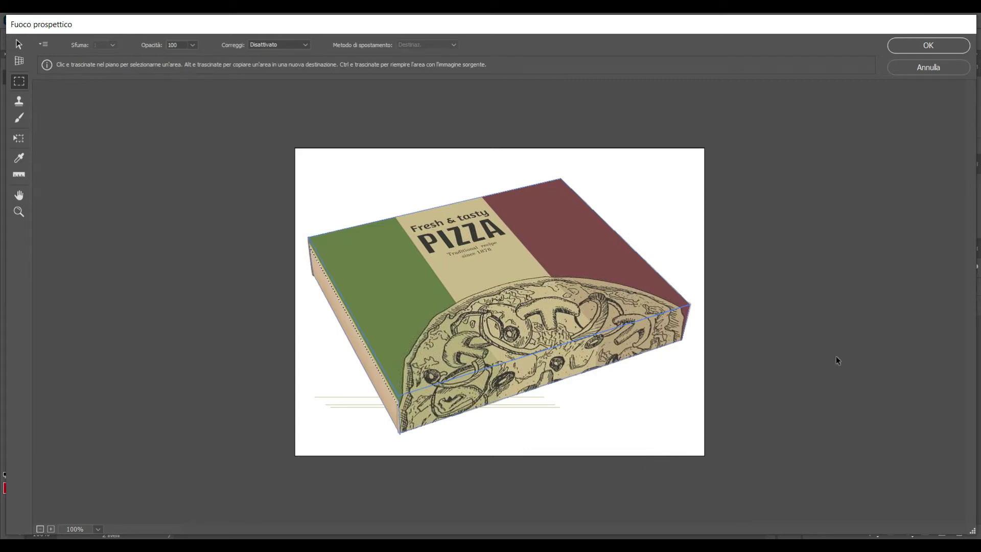
click(924, 51)
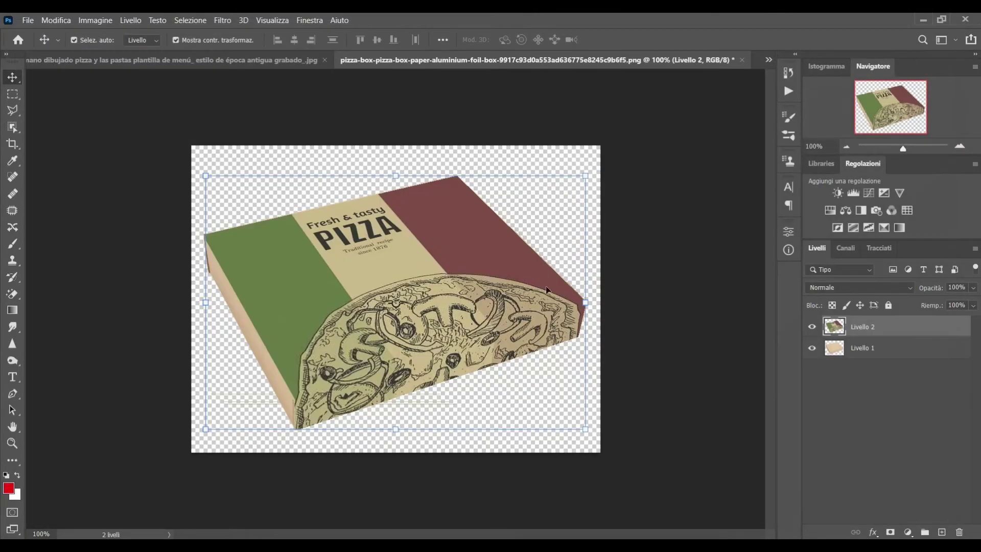
Set Livello 2 to Moltiplica blending and add a Curve adjustment layer
click(881, 290)
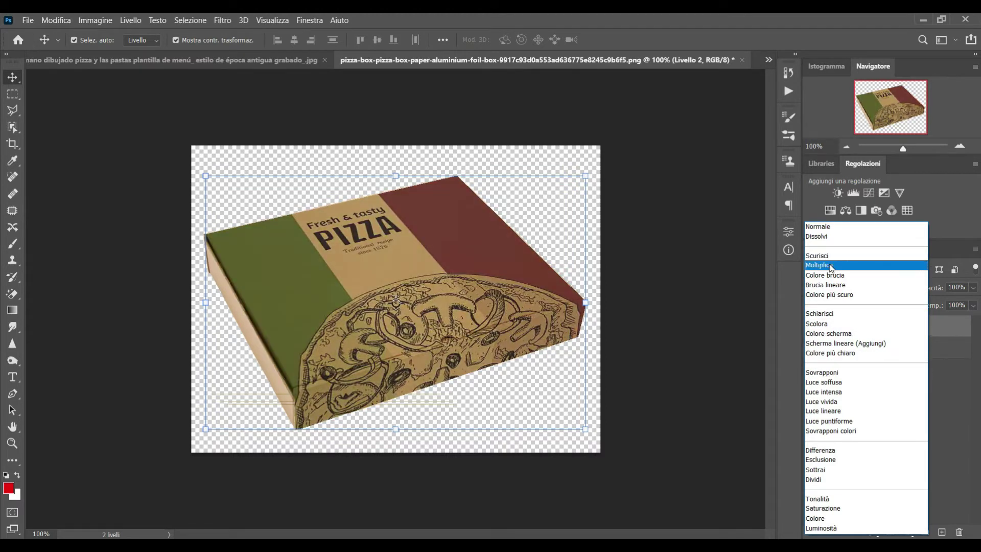
click(830, 267)
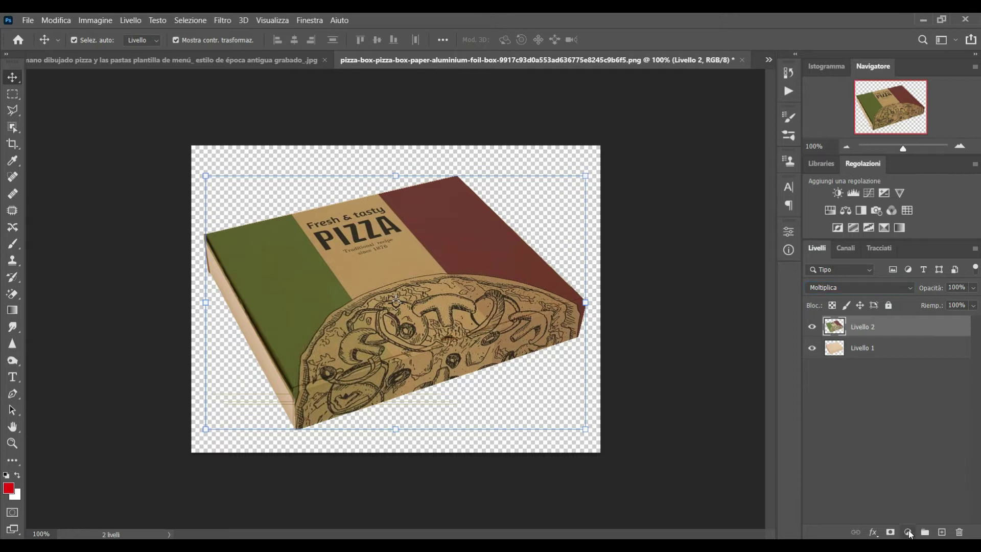
click(907, 532)
click(878, 376)
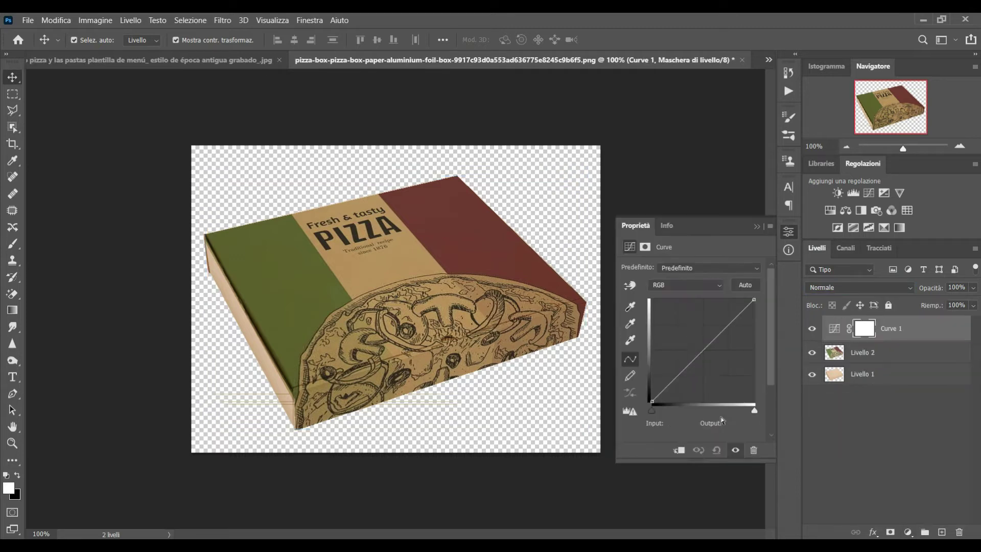
Clip Curve 1 to the artwork and add shadow, midtone and highlight points to brighten it
click(678, 449)
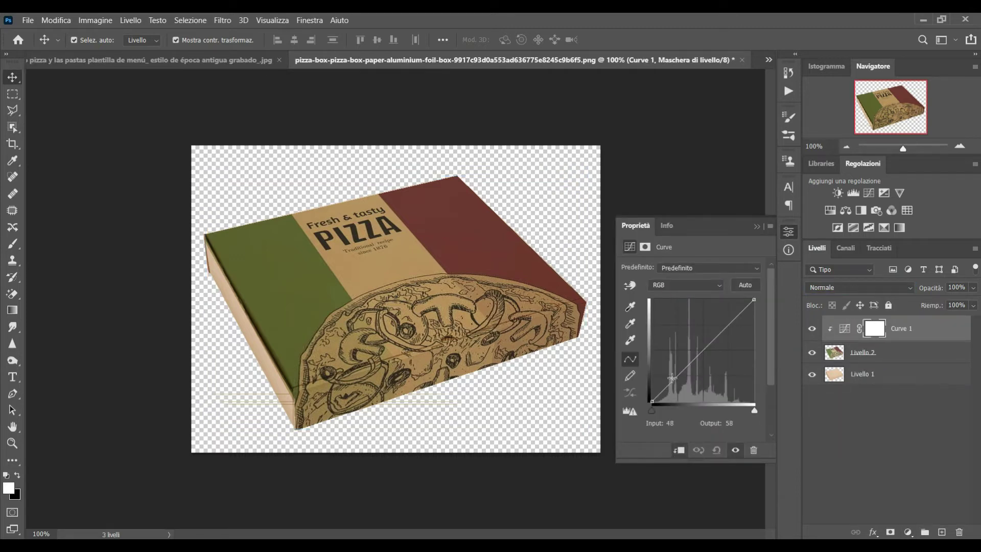
drag(671, 380, 671, 379)
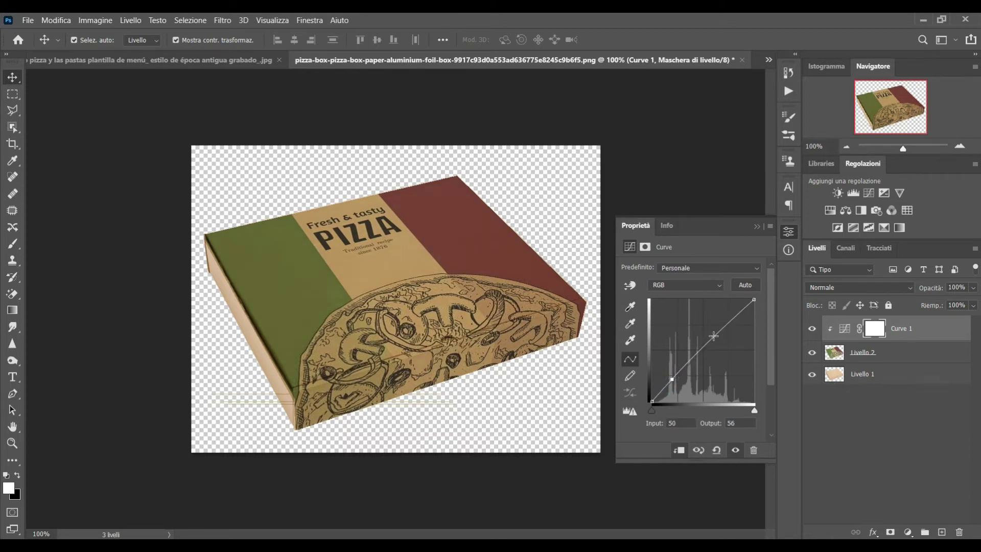
drag(707, 342, 712, 345)
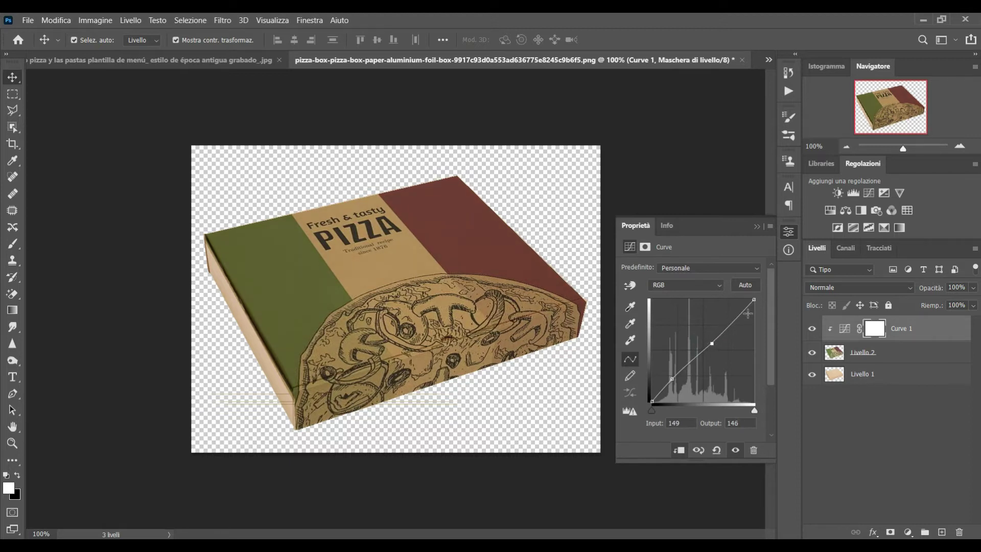
drag(743, 307, 747, 310)
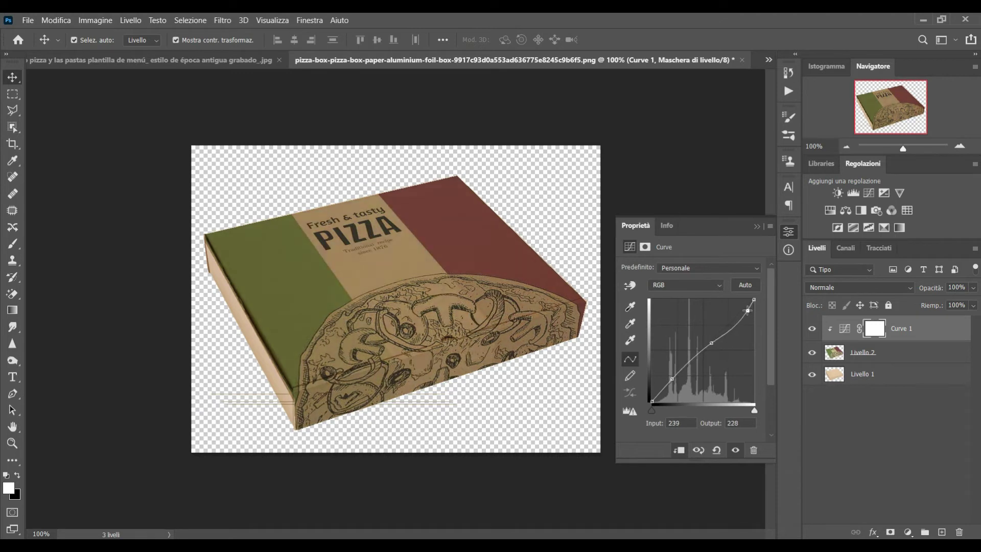
click(736, 450)
click(735, 450)
Add a new empty layer, Livello 3, above the pizza artwork layer
click(756, 226)
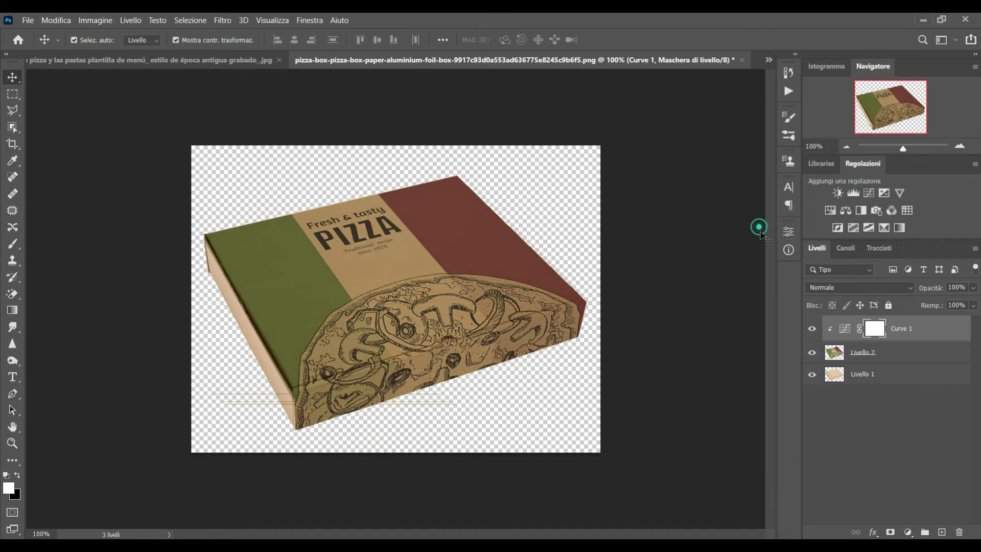
click(863, 352)
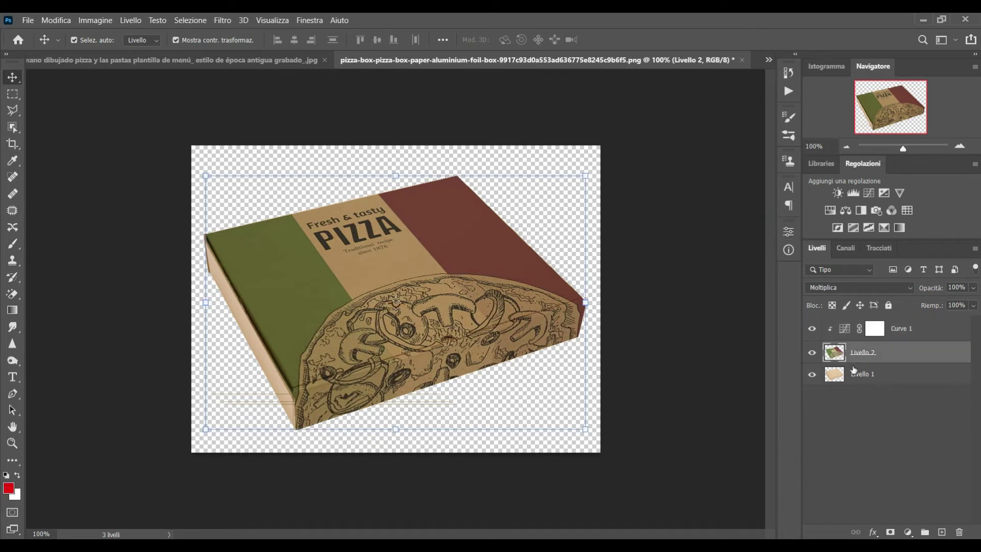
click(941, 532)
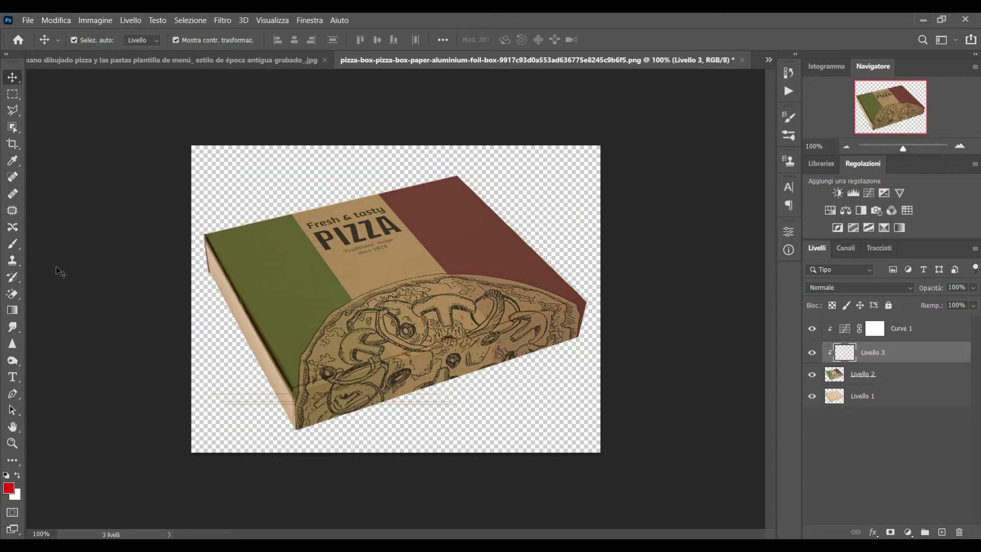
Paint soft black shading at 27%, then 13% opacity along the box's lower edge
click(16, 246)
click(6, 474)
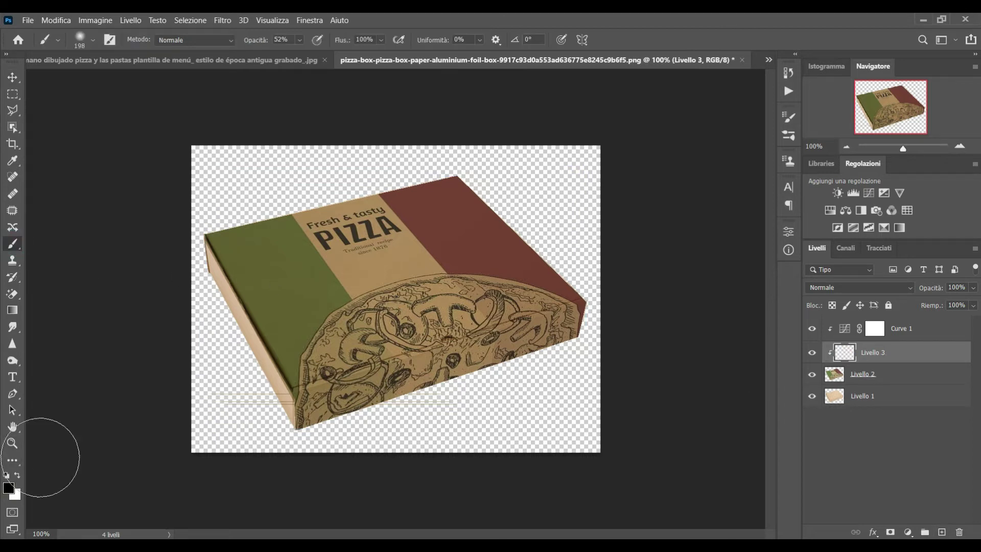
drag(254, 41, 233, 40)
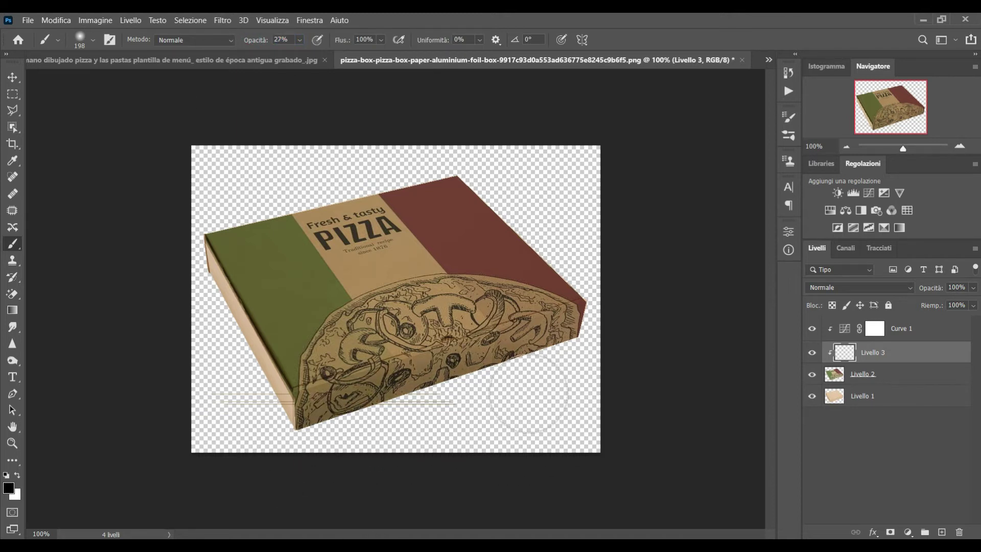
drag(586, 369, 332, 450)
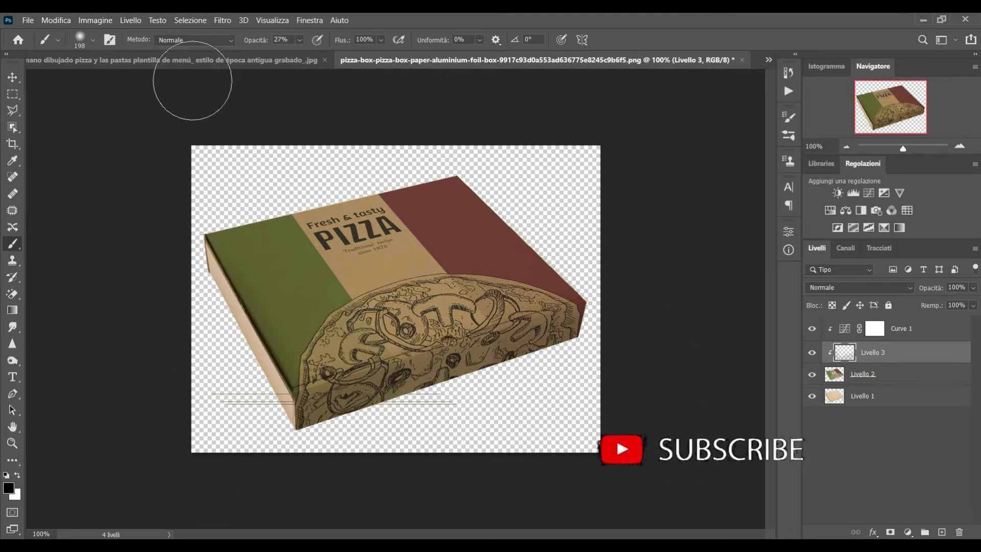
drag(248, 44, 241, 44)
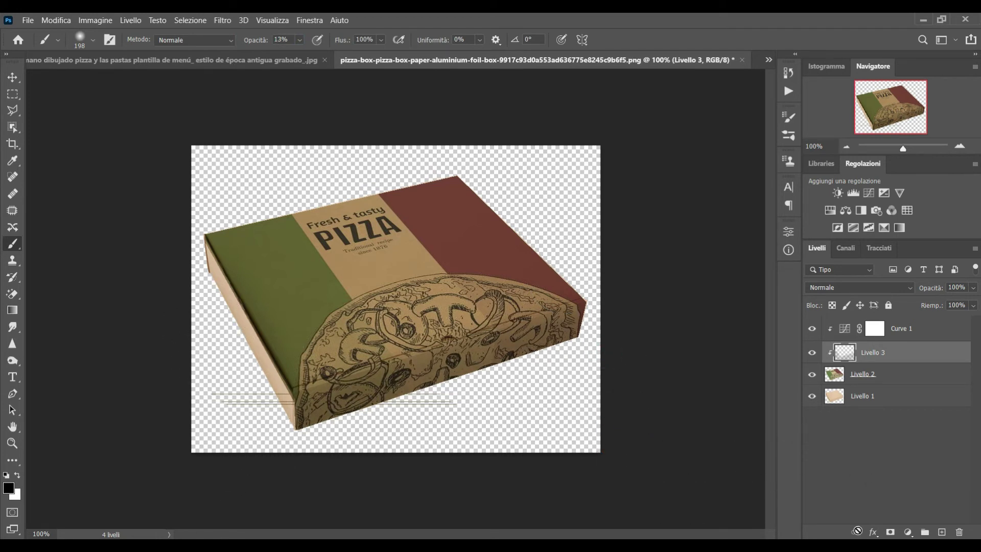
click(812, 353)
Add a new layer at the bottom of the stack and a Tinta unita fill layer
click(14, 75)
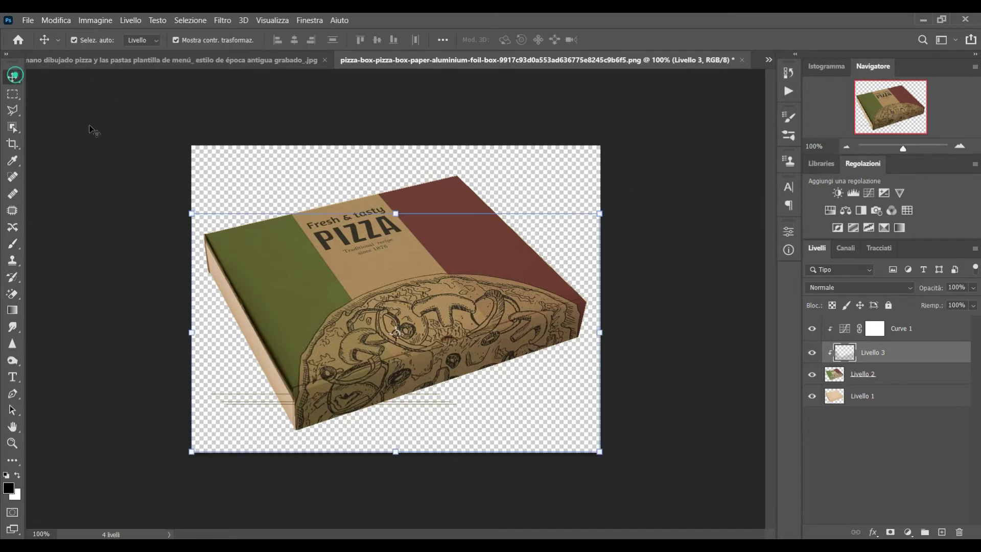
click(89, 126)
click(941, 532)
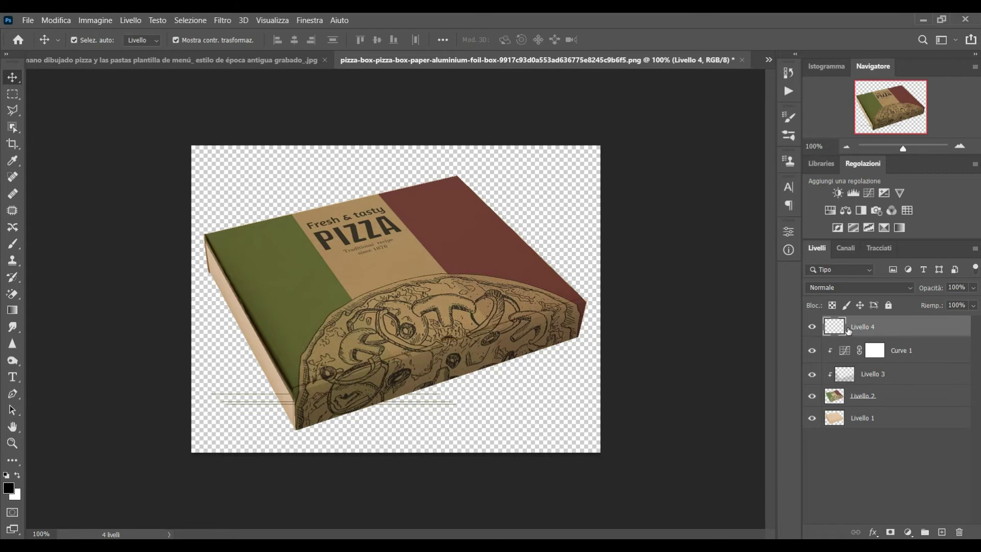
drag(863, 328, 860, 423)
click(906, 531)
click(878, 305)
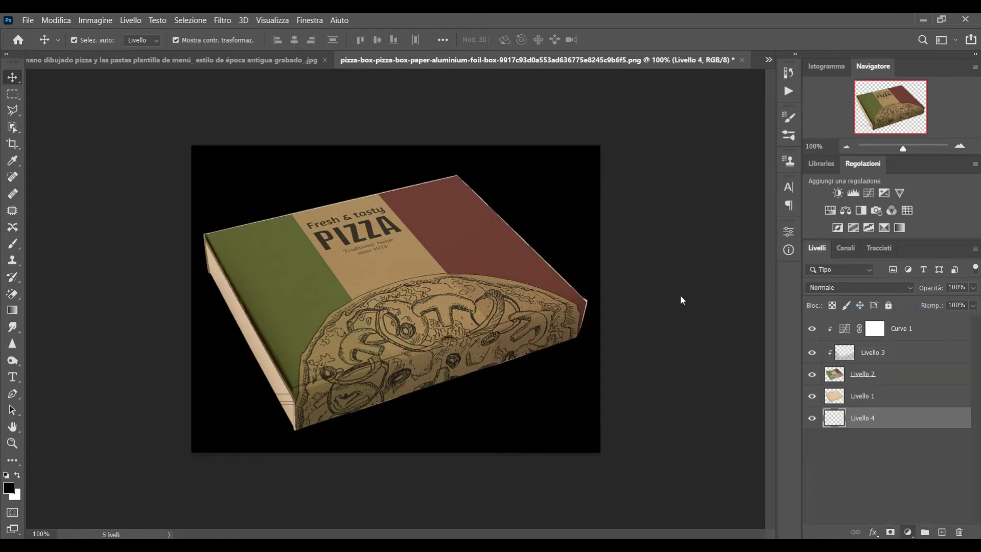
Set the fill colour to pale mint-grey d8e1da and confirm it
drag(629, 273, 574, 327)
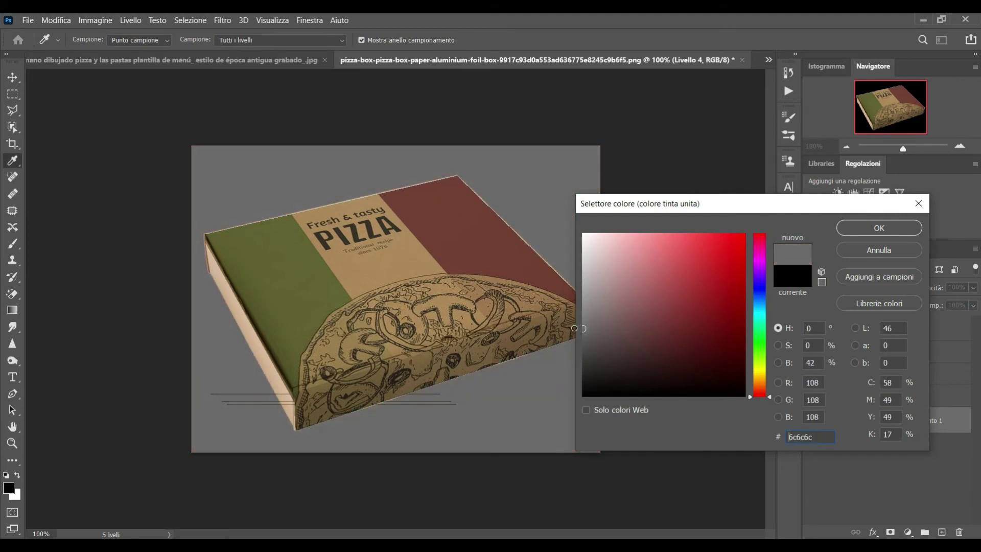
mouse_move(574, 328)
mouse_down()
mouse_move(562, 275)
mouse_move(573, 280)
mouse_up()
drag(759, 319, 762, 335)
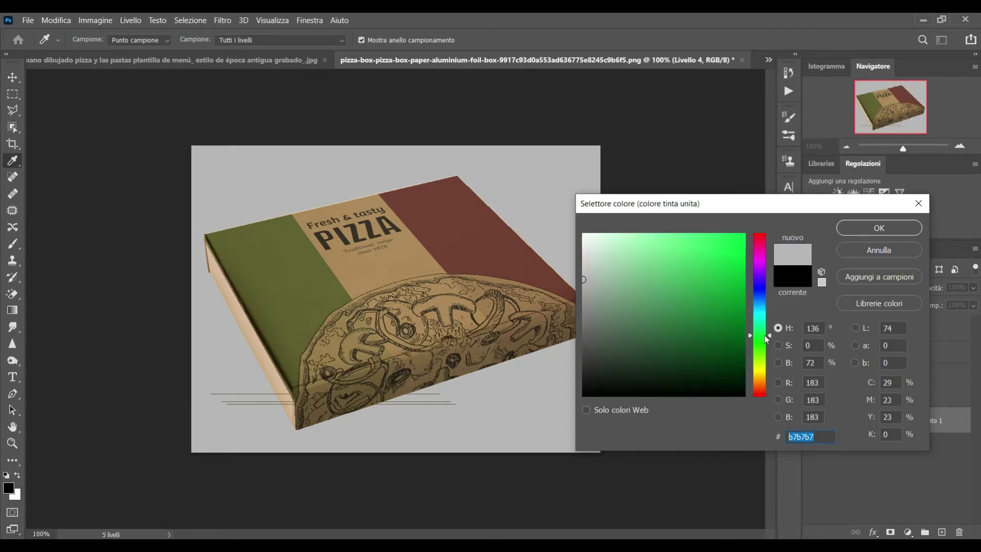
click(593, 283)
mouse_move(597, 285)
mouse_down()
mouse_move(607, 291)
mouse_move(613, 251)
mouse_move(588, 257)
mouse_up()
click(880, 228)
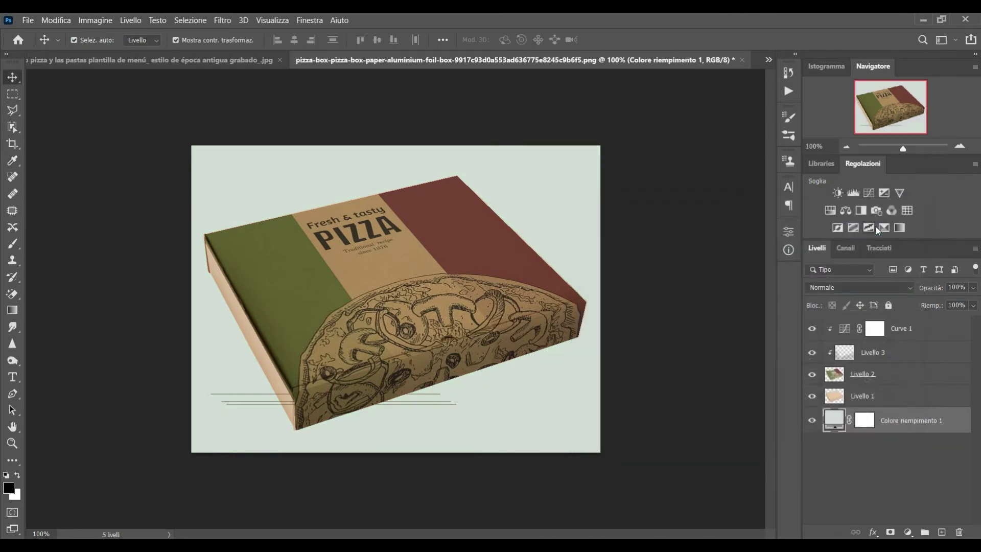
click(664, 407)
Erase the left and right ends of the stray grey lines below the box on Livello 2
click(812, 375)
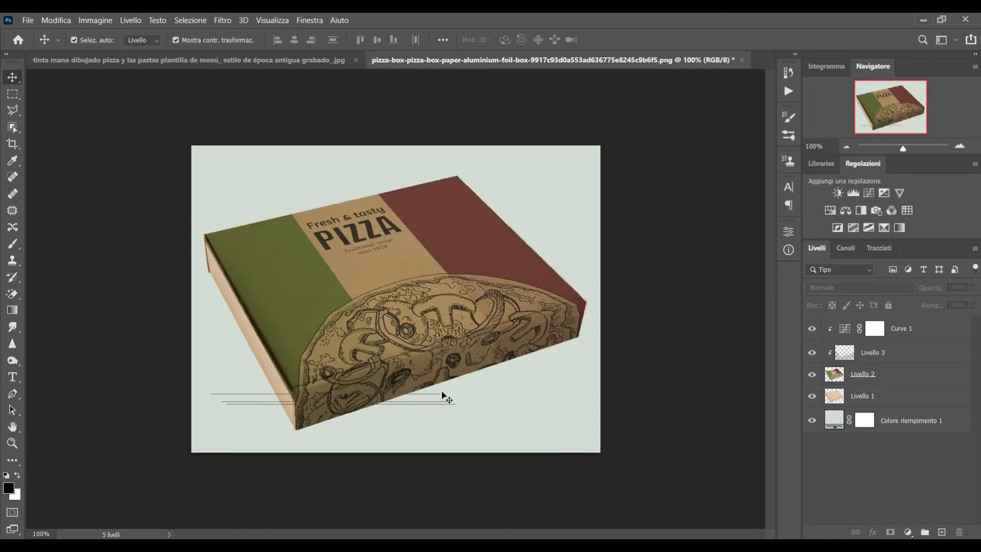
scroll(395, 427, up, 3)
scroll(395, 428, up, 2)
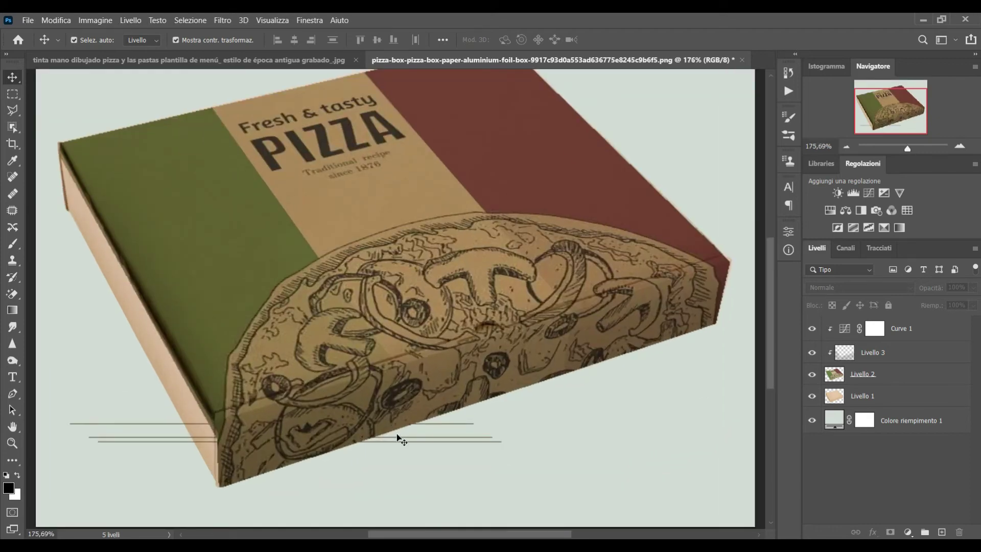
click(865, 383)
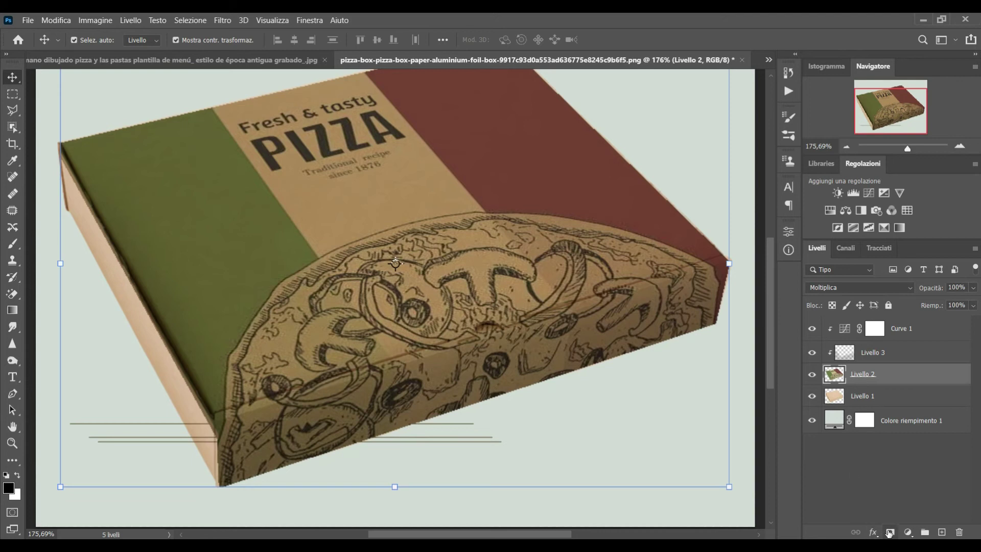
right_click(17, 295)
click(46, 292)
mouse_move(109, 445)
mouse_down()
mouse_move(90, 423)
mouse_move(161, 443)
mouse_move(186, 435)
mouse_move(188, 459)
mouse_up()
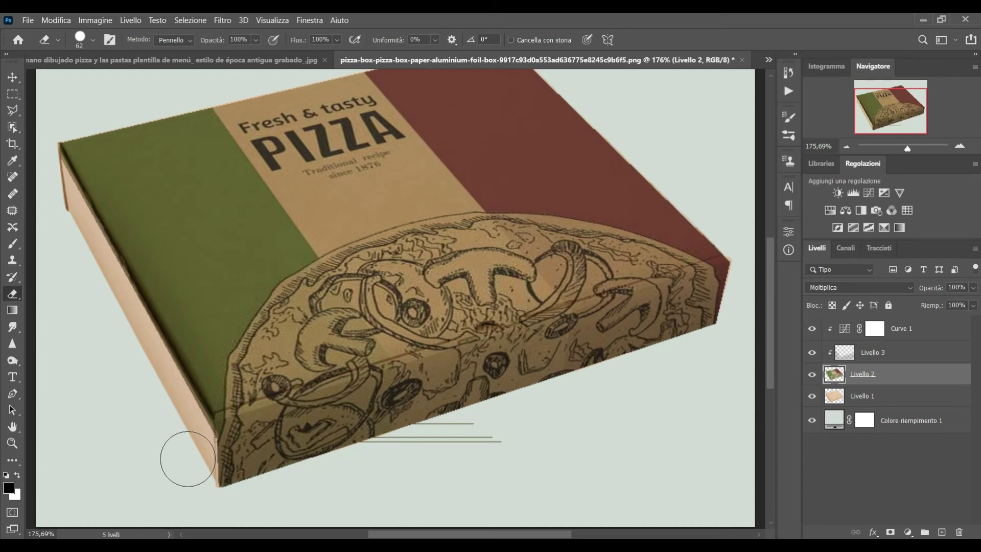
mouse_move(409, 475)
mouse_down()
mouse_move(462, 449)
mouse_move(375, 465)
mouse_up()
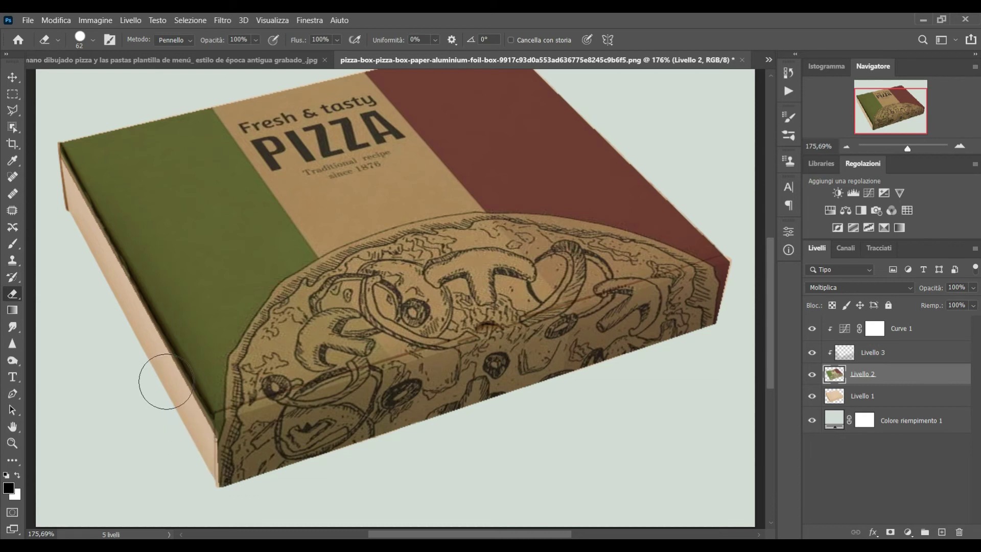
scroll(173, 357, down, 5)
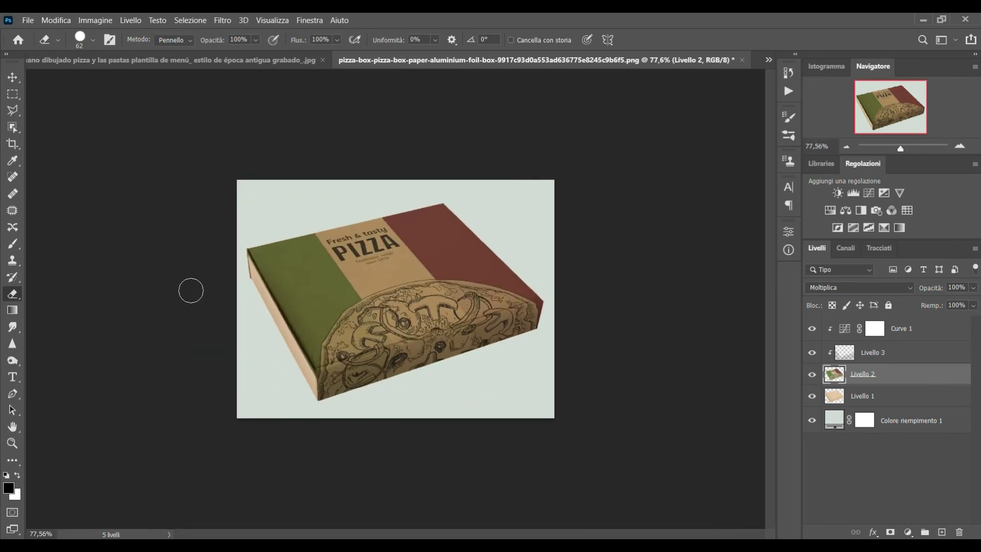
Enable Ombra esterna in the Layer Style for box layer Livello 1
click(11, 78)
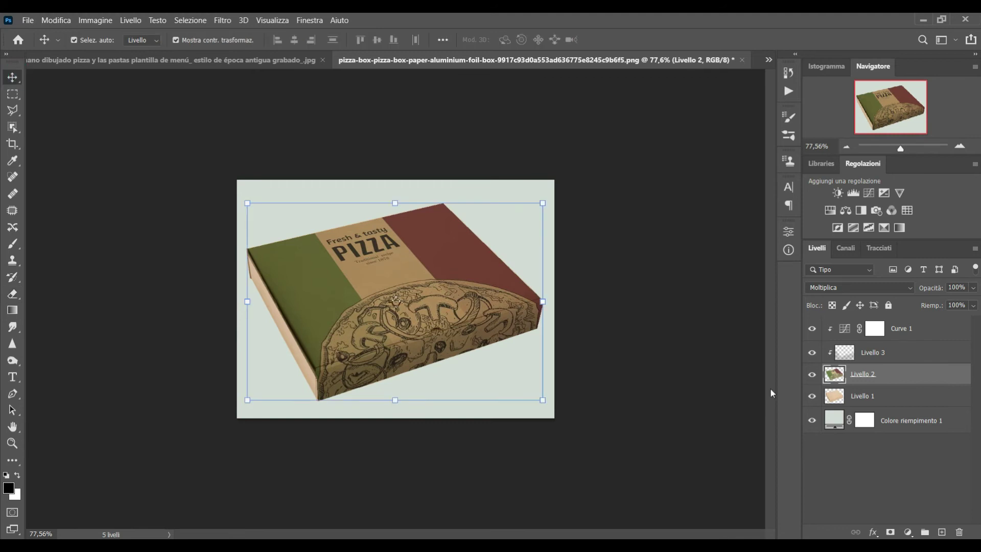
click(918, 398)
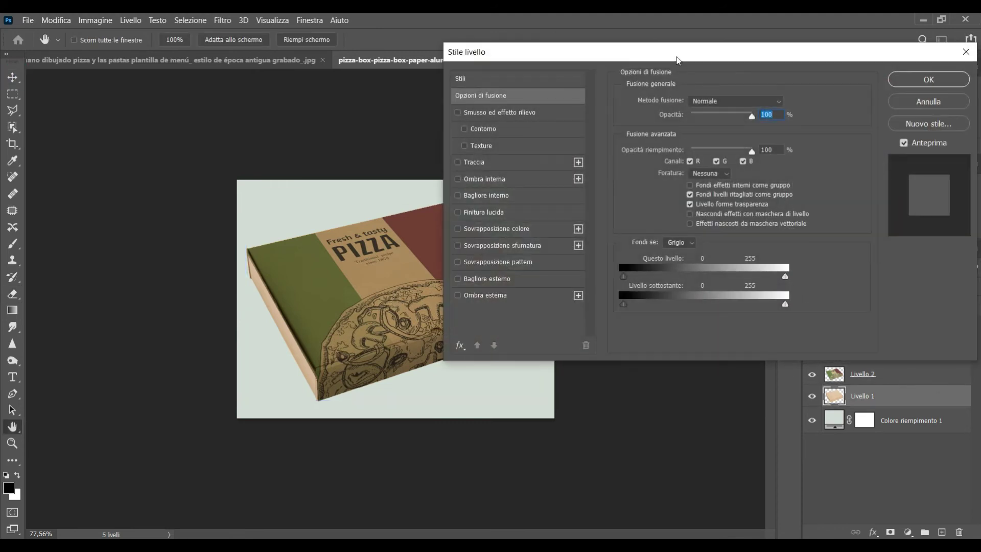
drag(676, 59, 806, 79)
click(613, 315)
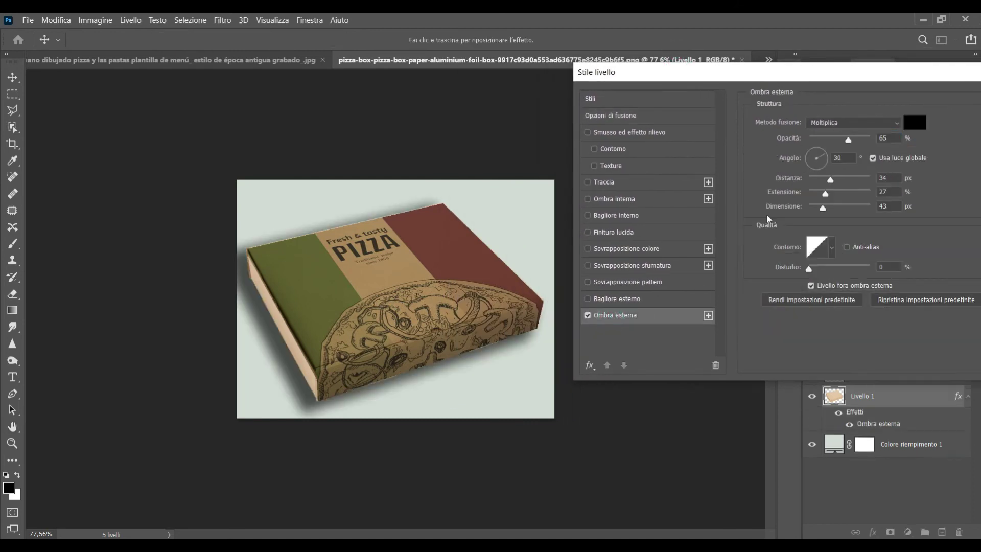
Set the drop shadow to 128° angle, 57% opacity, 25 px distance and 18 px size
click(812, 158)
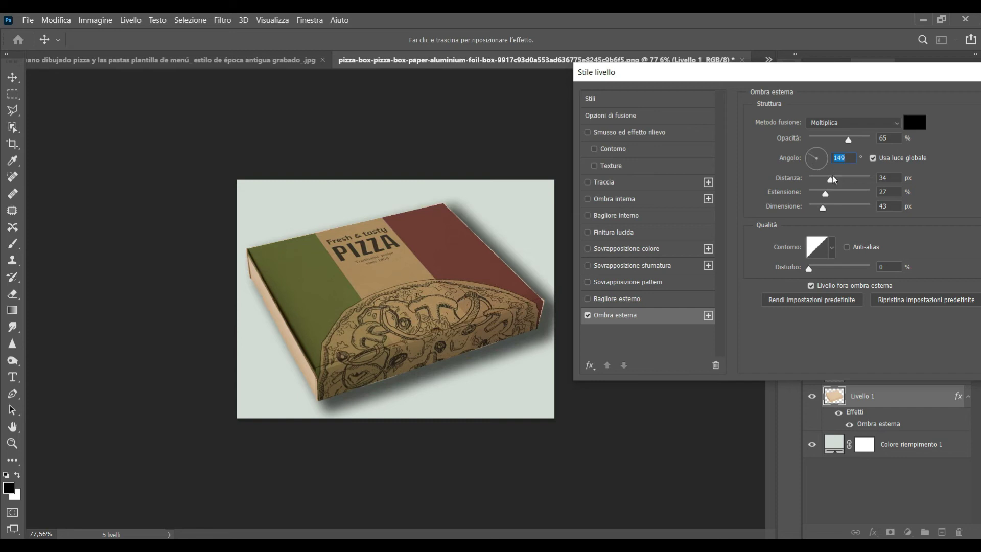
click(810, 159)
drag(809, 160, 813, 154)
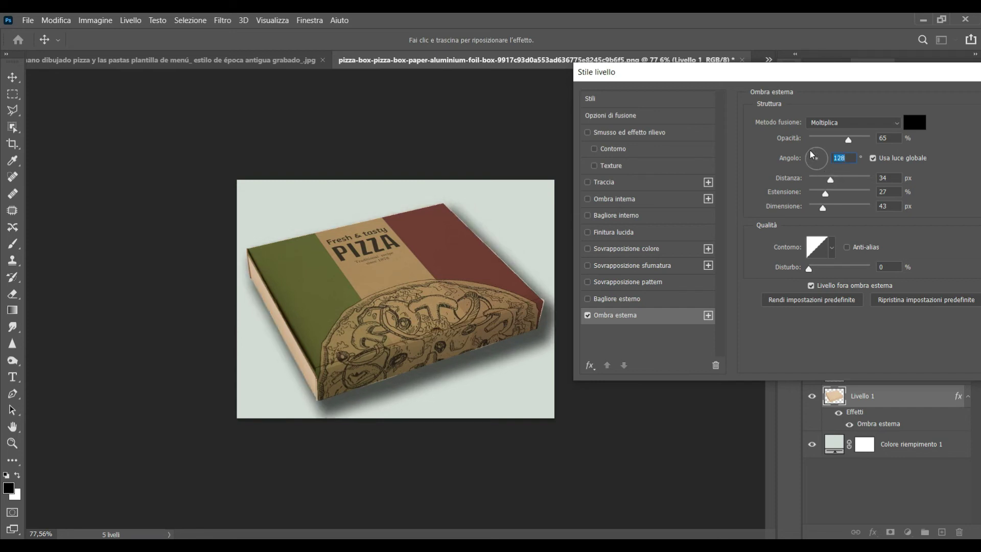
drag(829, 179, 817, 209)
drag(848, 140, 845, 140)
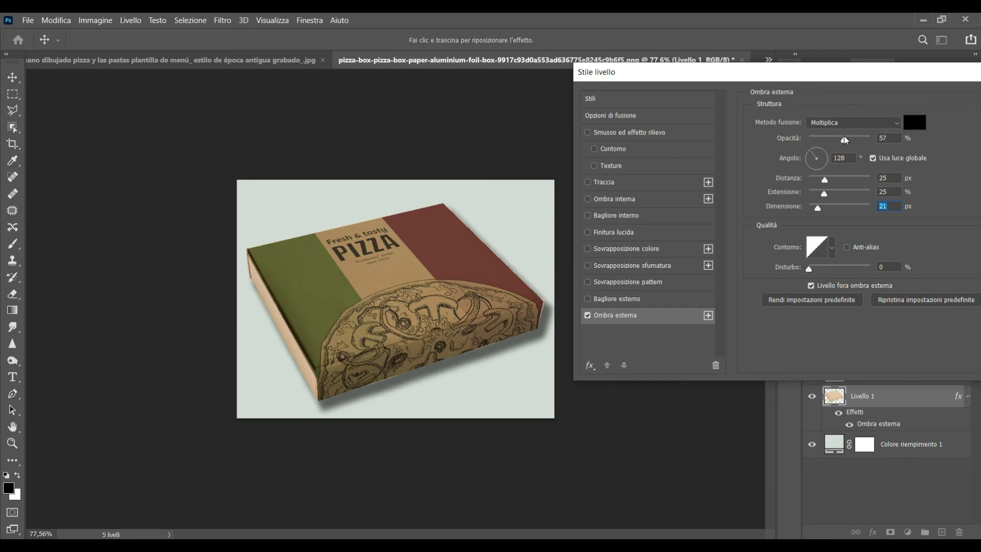
drag(824, 180, 817, 208)
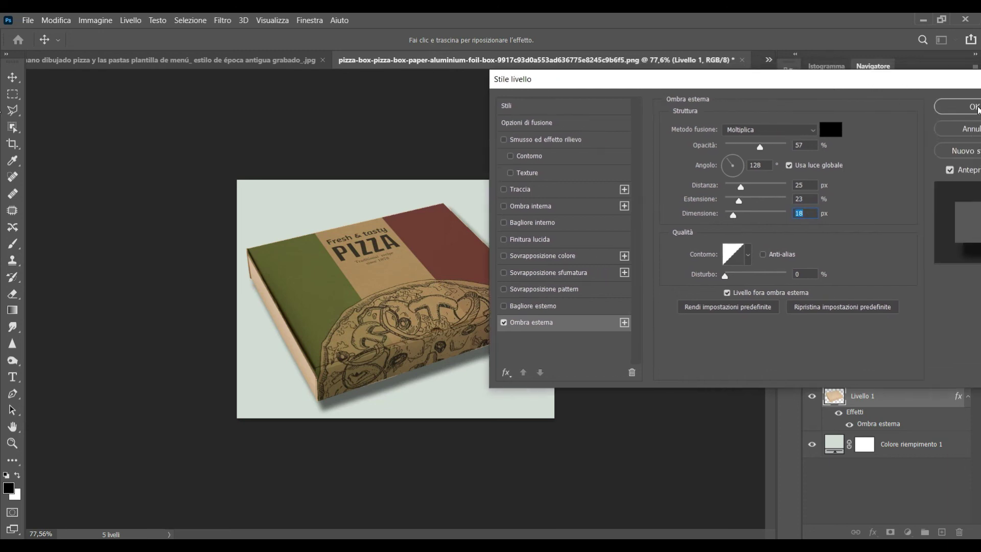
click(973, 107)
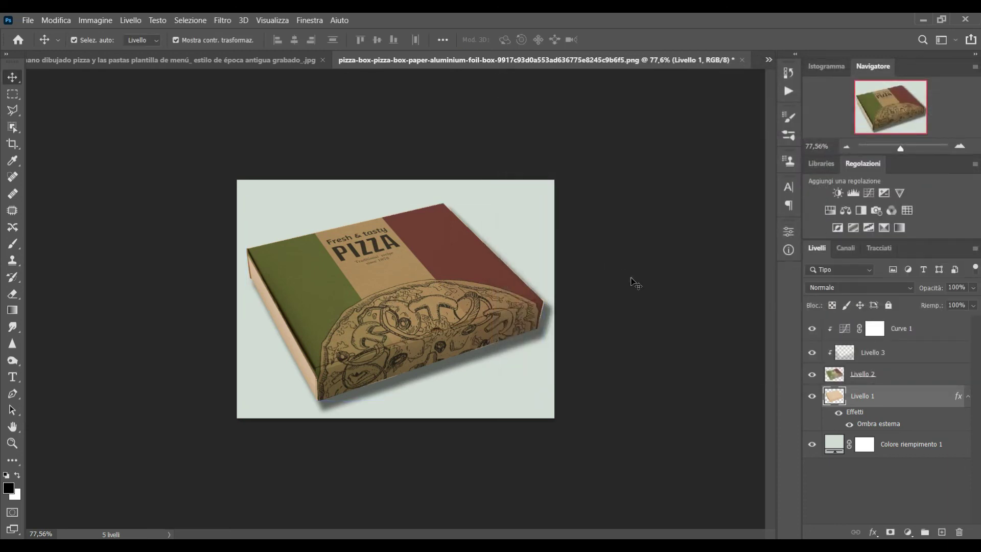
click(633, 282)
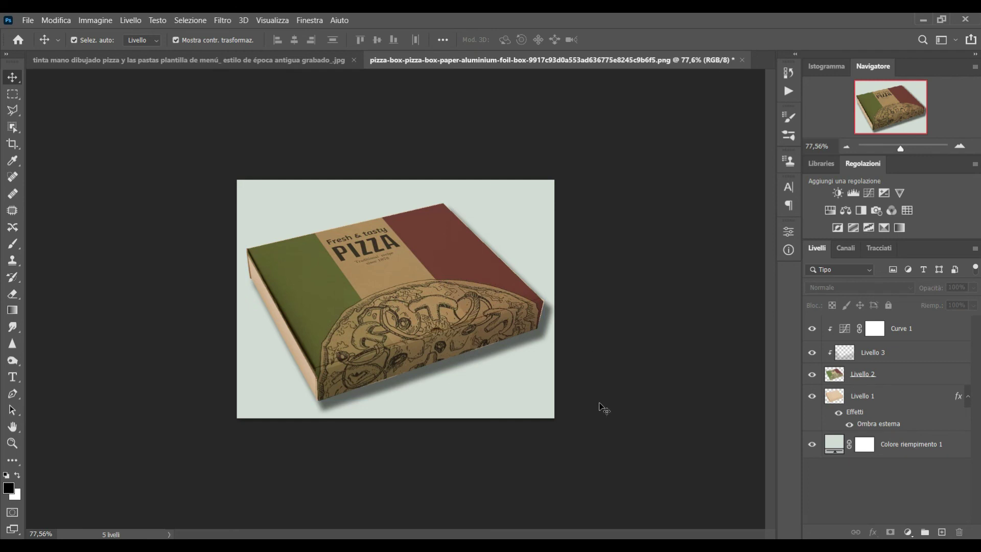
click(816, 546)
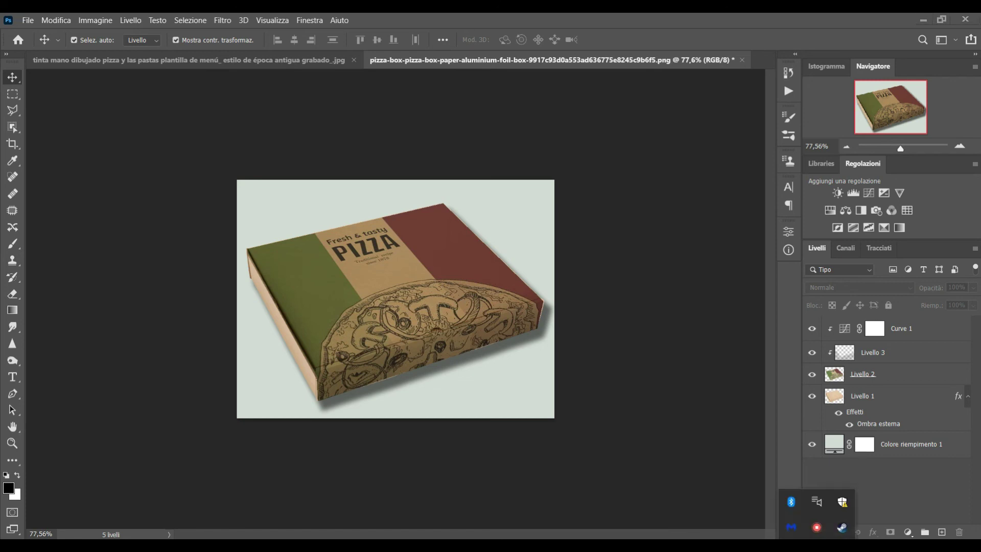
click(816, 526)
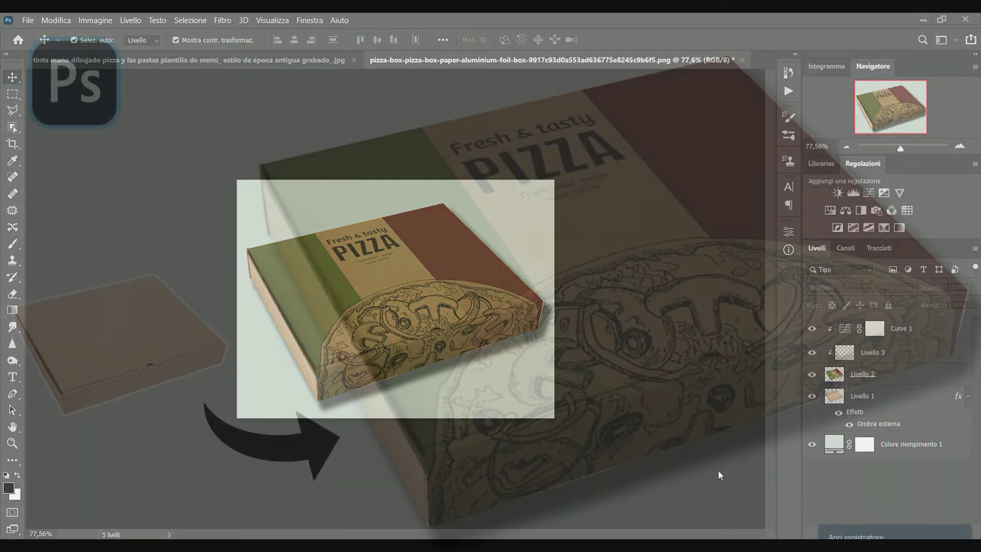